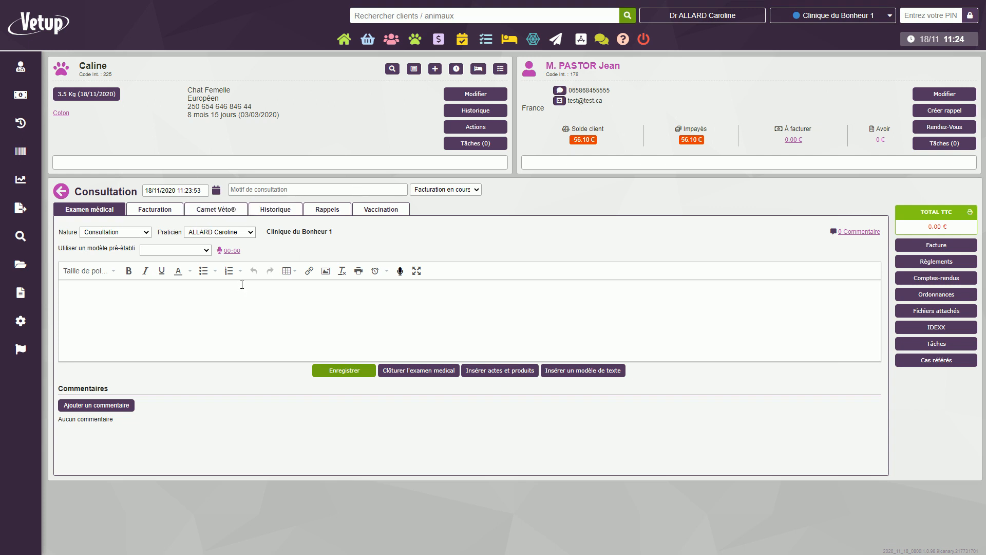
# Step: Search the consultation's billing products for "milbemax" and add MILBEMAXTAB CHAT 2 CPS
pyautogui.click(143, 206)
pyautogui.click(117, 294)
pyautogui.write('milbemax')
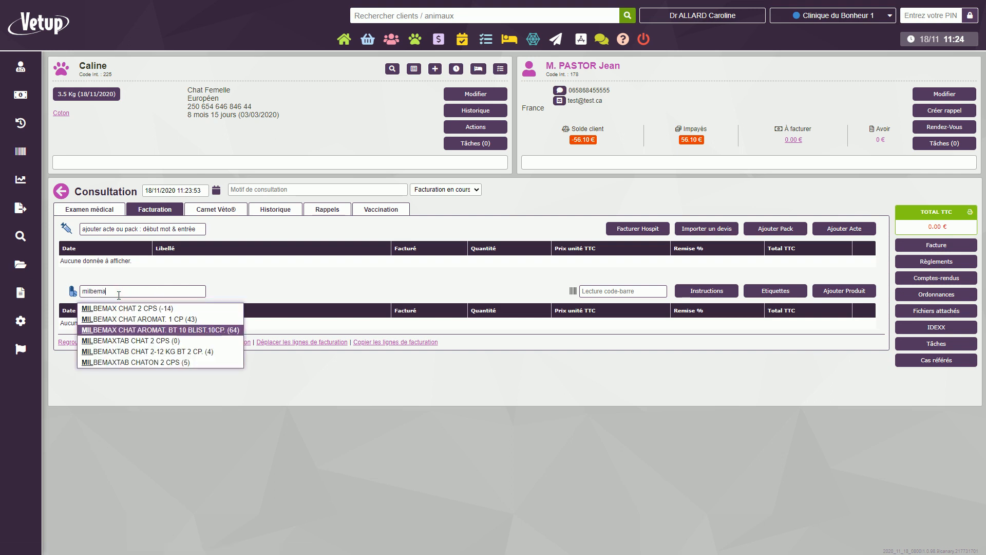
pyautogui.click(141, 342)
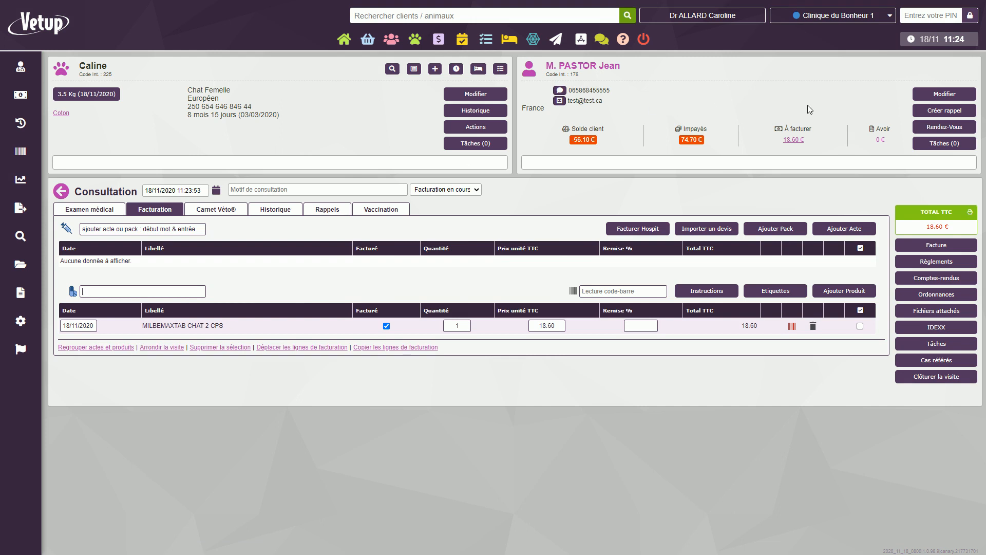
# Step: Create a client reminder of type SMS using the "Traitement antiparasitaire" message template
pyautogui.click(932, 112)
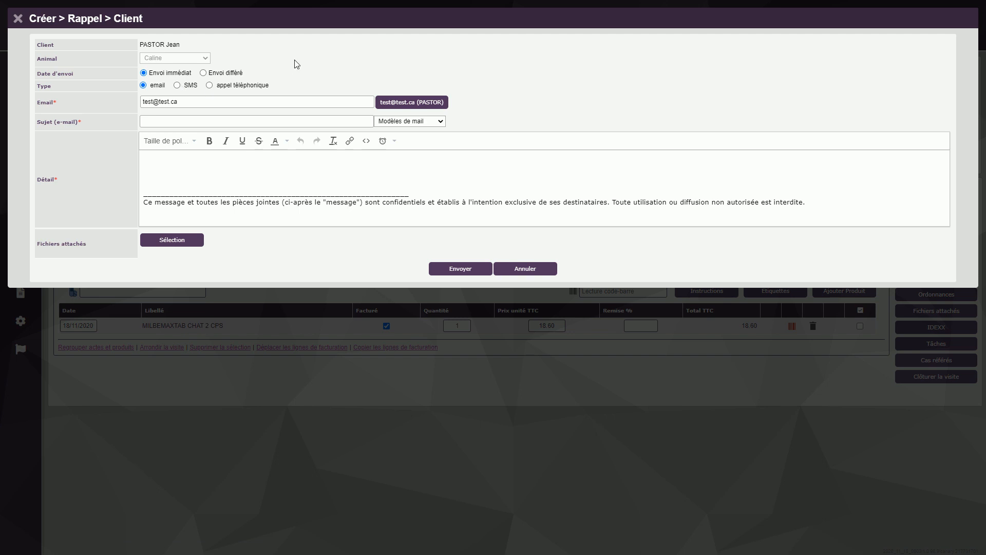
pyautogui.click(178, 85)
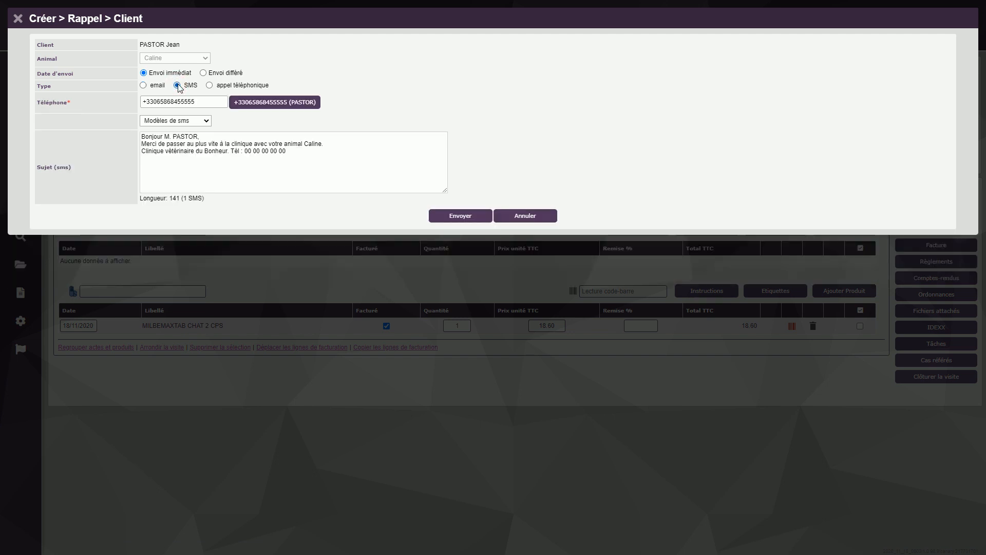
pyautogui.click(207, 121)
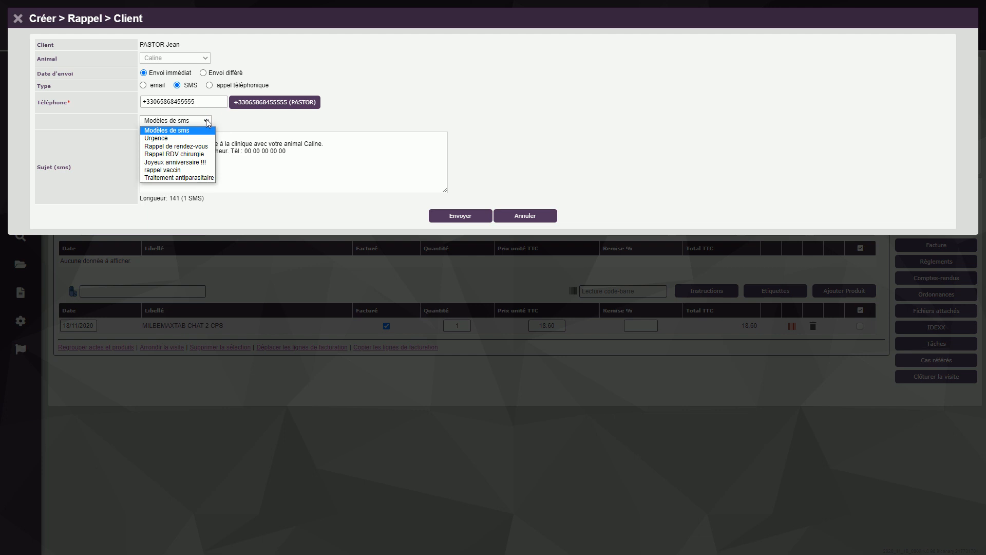
pyautogui.click(193, 176)
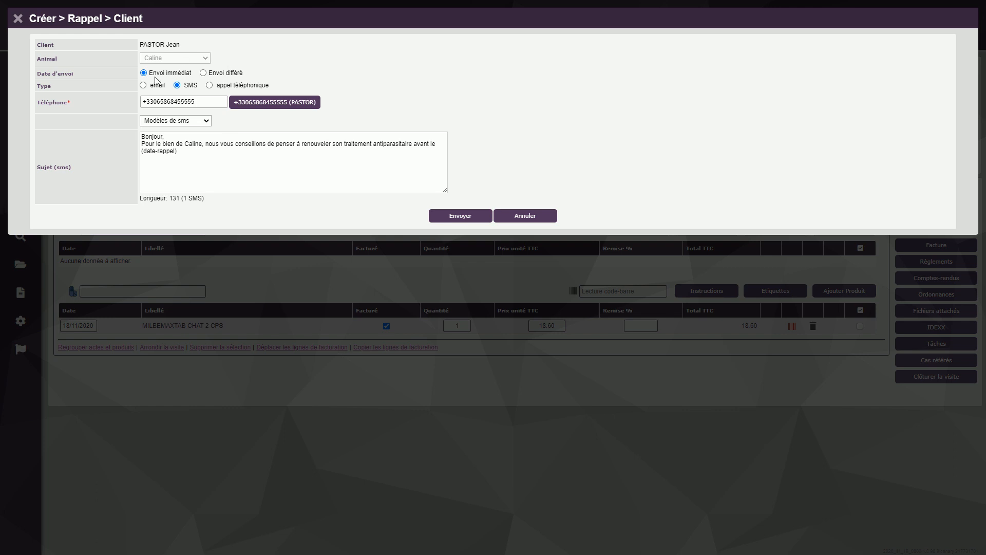
# Step: Switch the antiparasitic reminder to deferred sending and set its due date to 18/12/2020
pyautogui.click(203, 73)
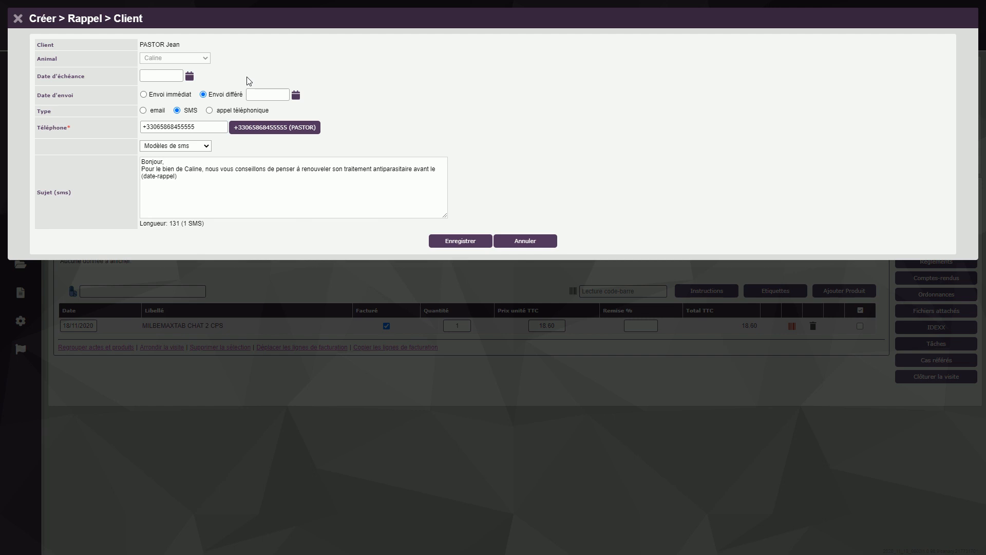
pyautogui.click(190, 77)
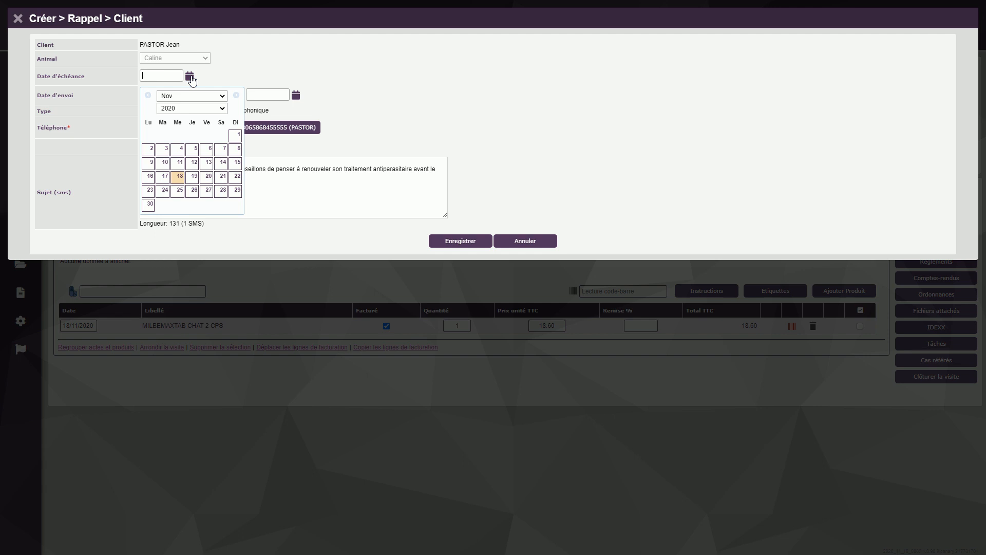
pyautogui.click(237, 97)
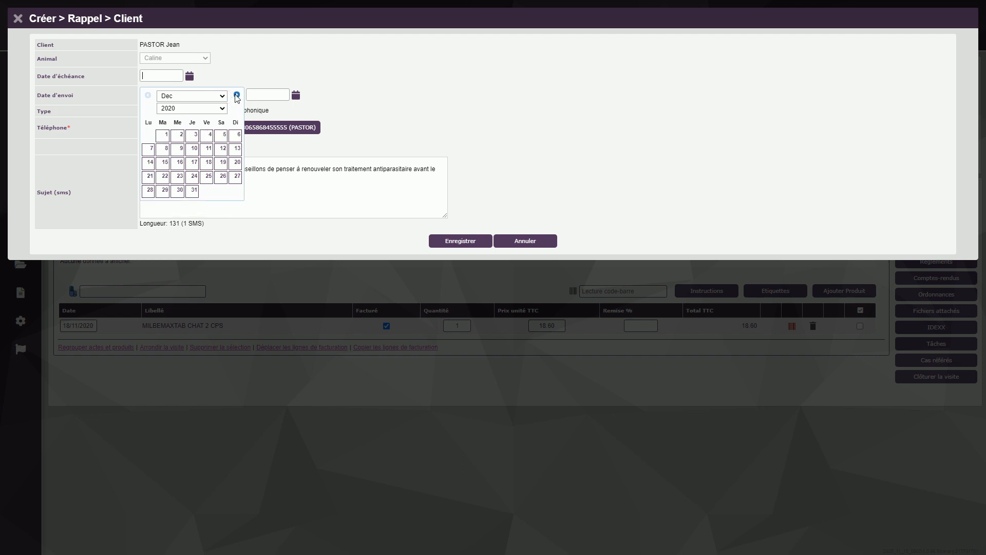
pyautogui.click(207, 162)
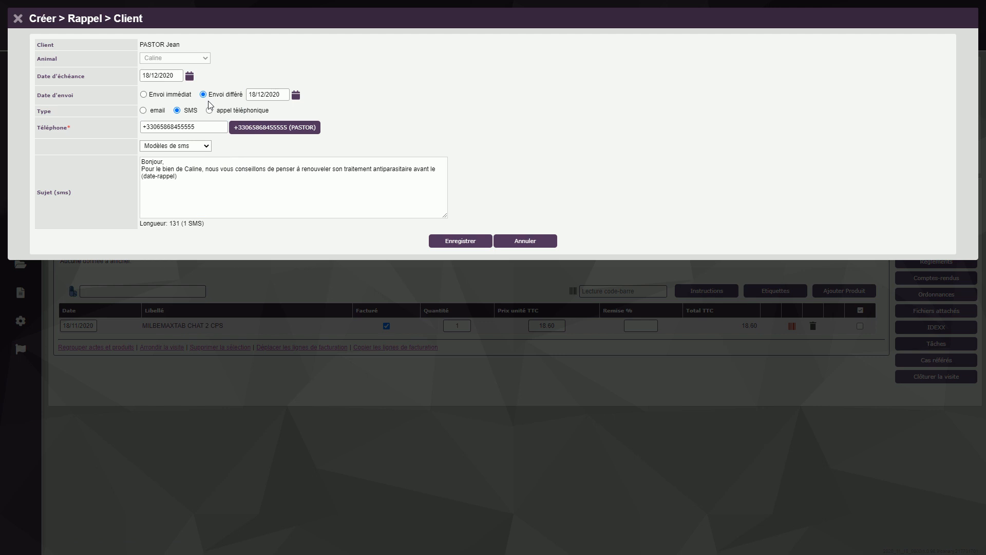
# Step: Set the deferred sending date to 08/12/2020 and save the reminder
pyautogui.click(296, 98)
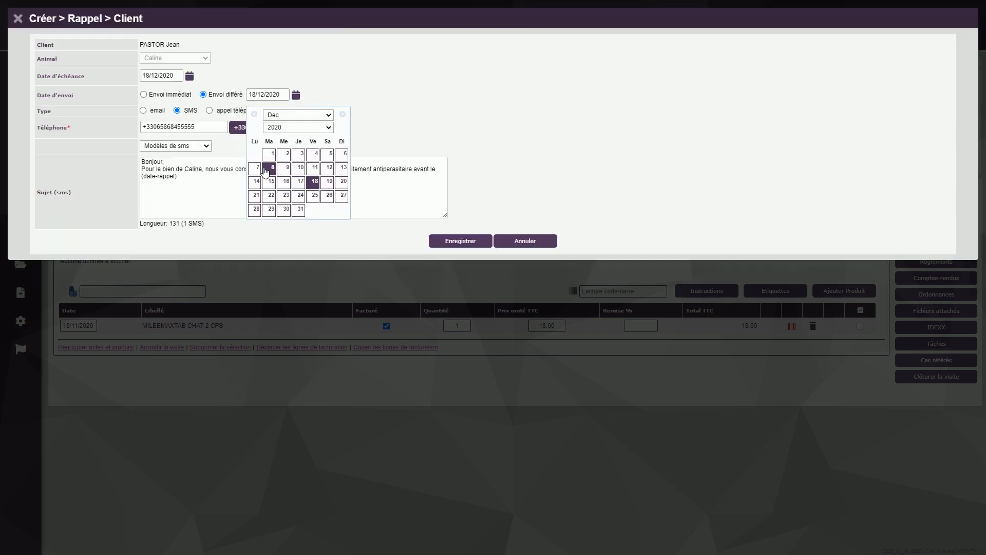
pyautogui.click(266, 169)
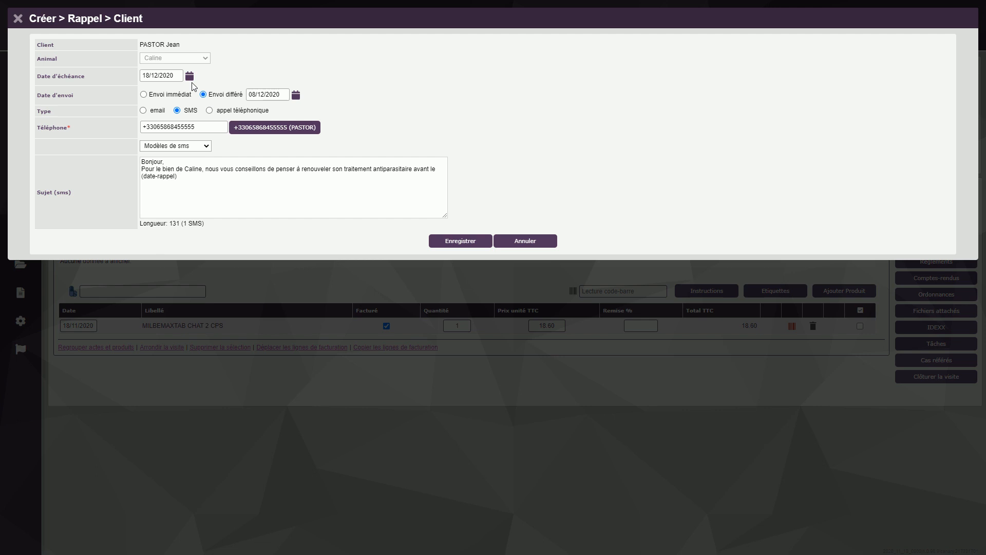
pyautogui.click(468, 249)
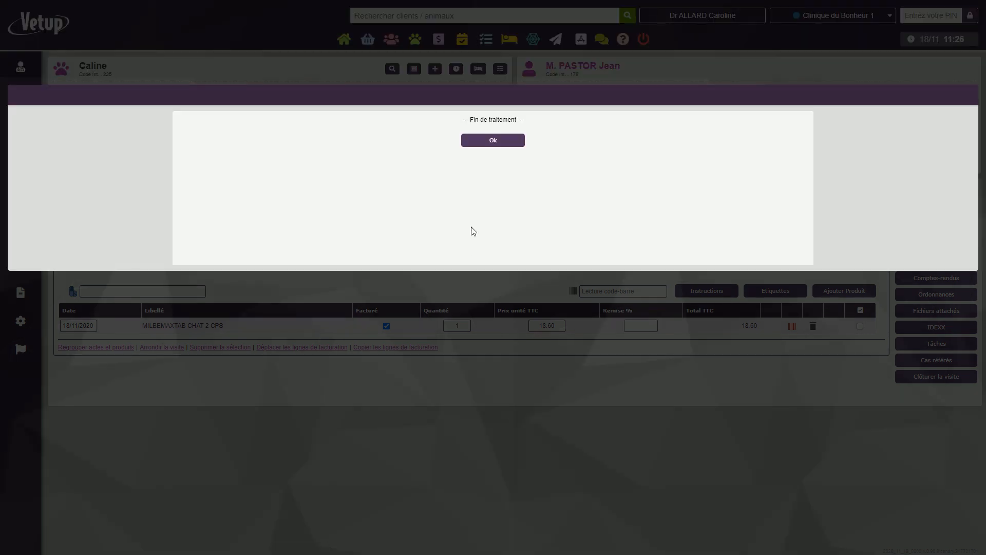
pyautogui.click(510, 144)
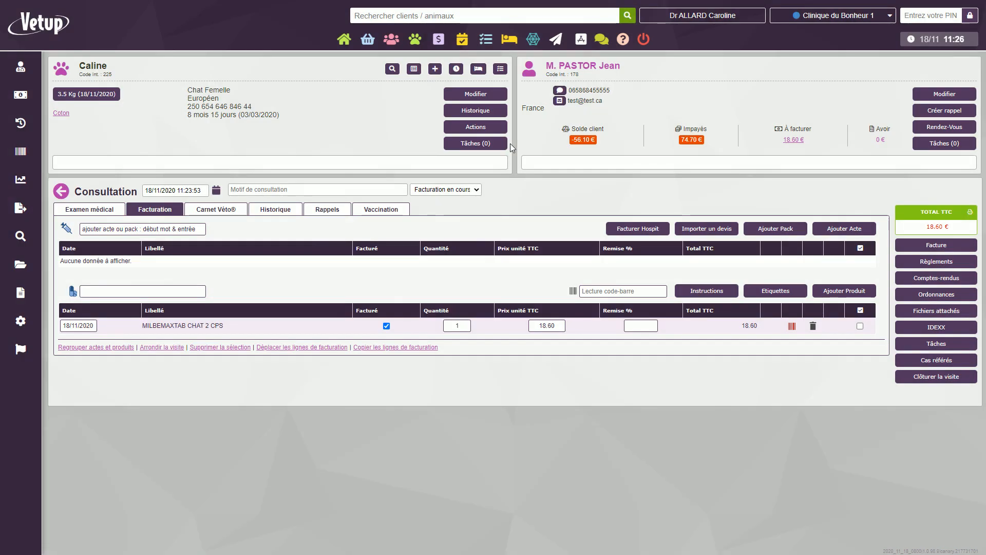
# Step: Check the consultation's reminder list and read the message text of the scheduled SMS reminder
pyautogui.click(323, 208)
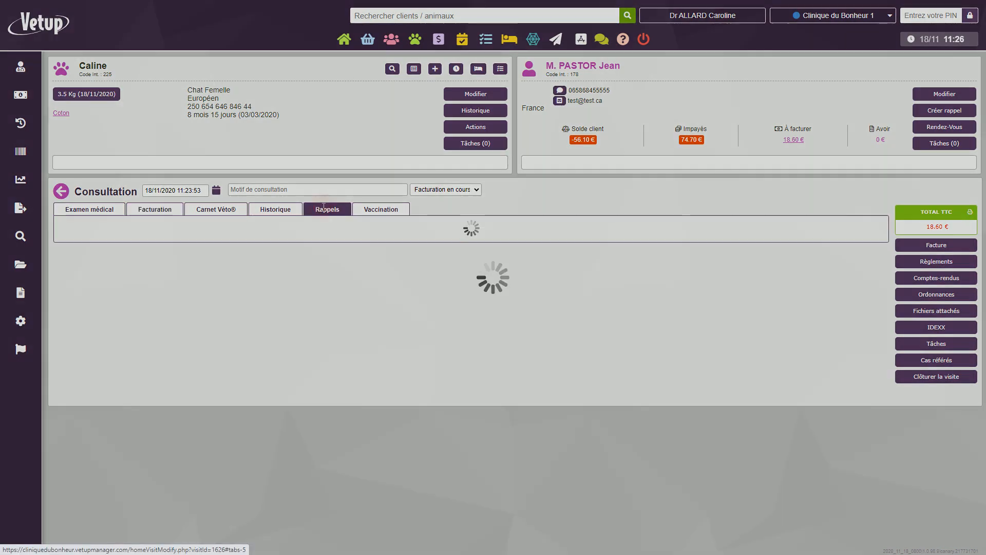
pyautogui.click(319, 242)
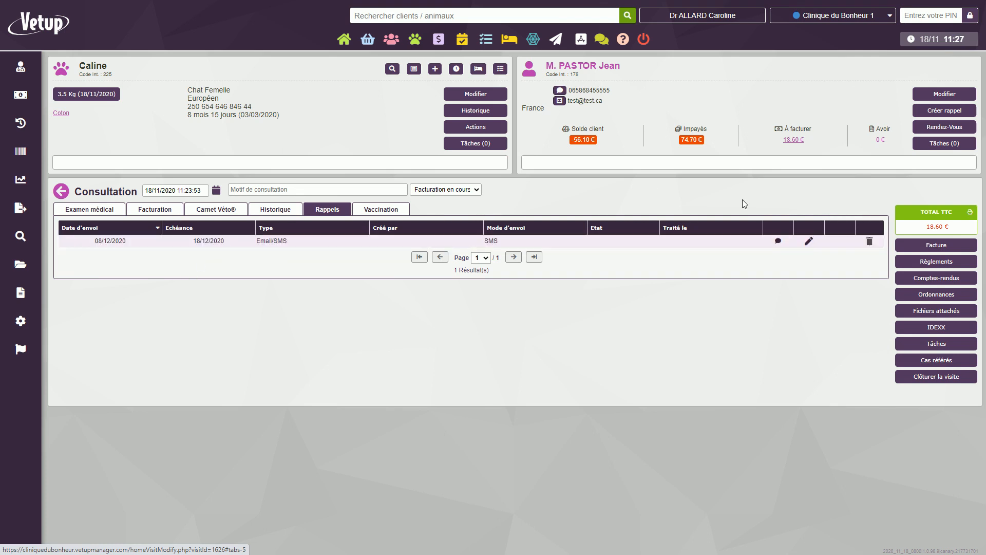
pyautogui.click(778, 240)
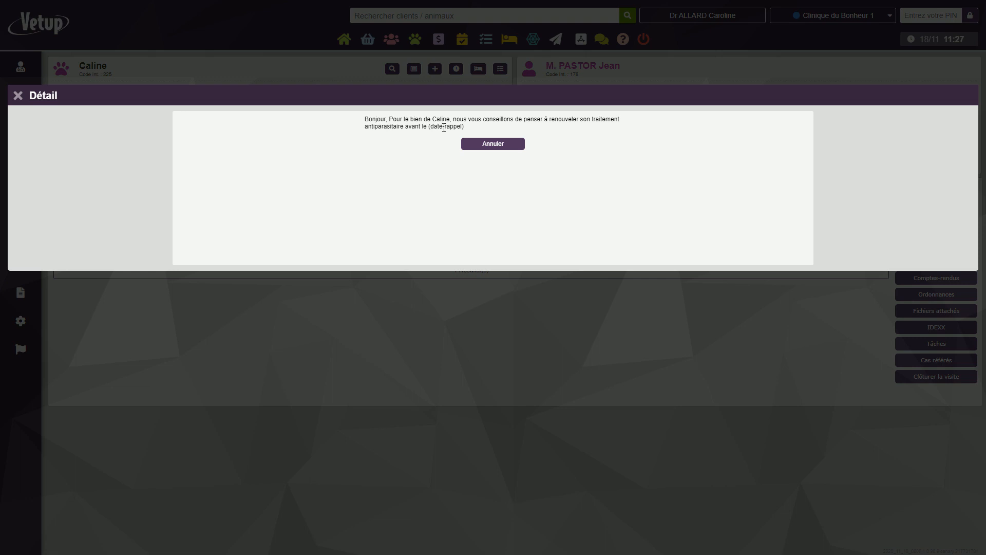
pyautogui.click(486, 143)
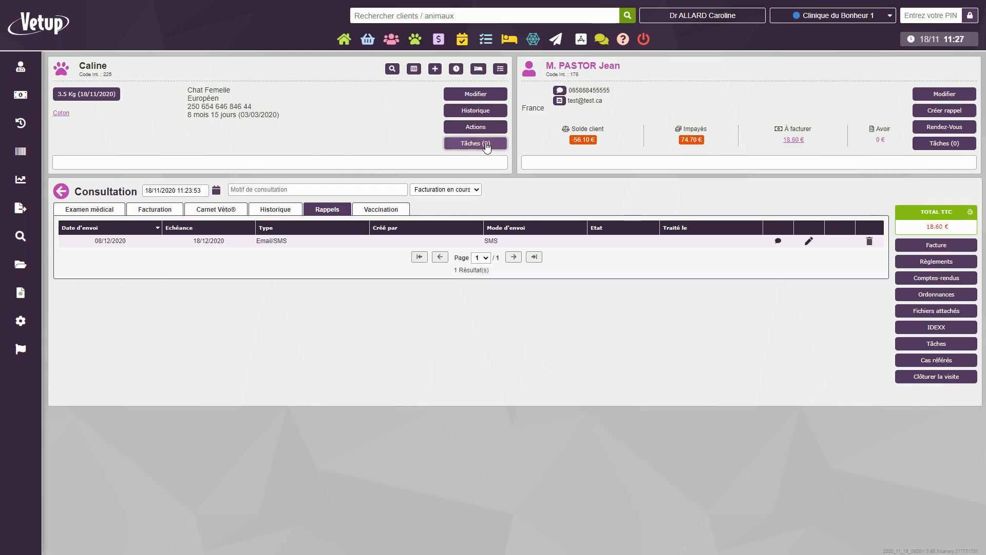
# Step: Send the client an immediate SMS reminder from the "Traitement antiparasitaire" template and view the sent message's text
pyautogui.click(941, 110)
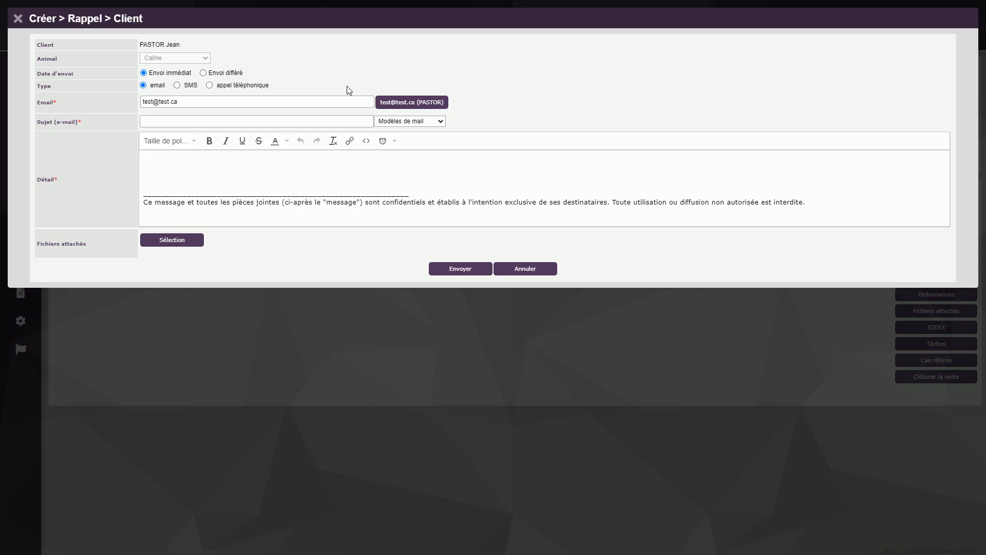
pyautogui.click(177, 85)
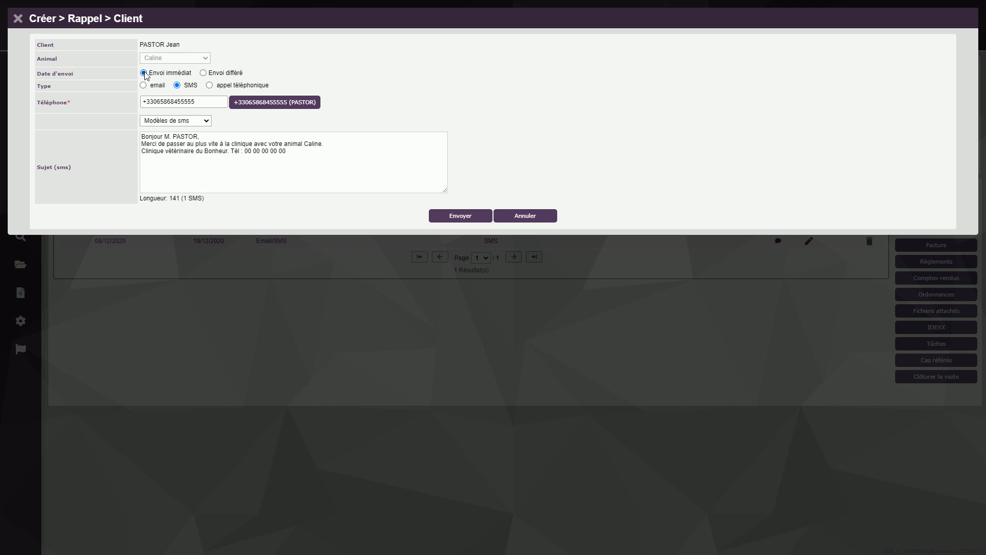
pyautogui.click(197, 123)
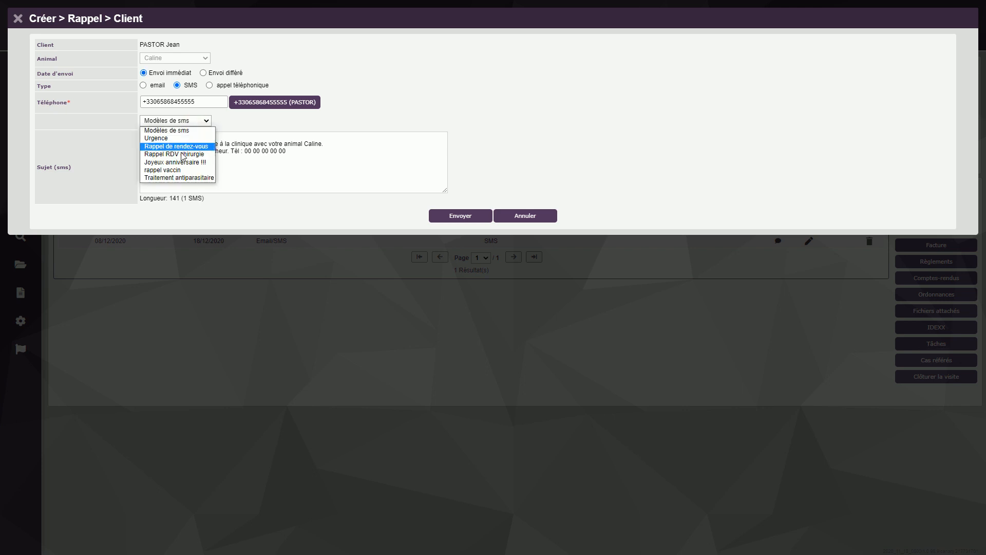
pyautogui.click(187, 179)
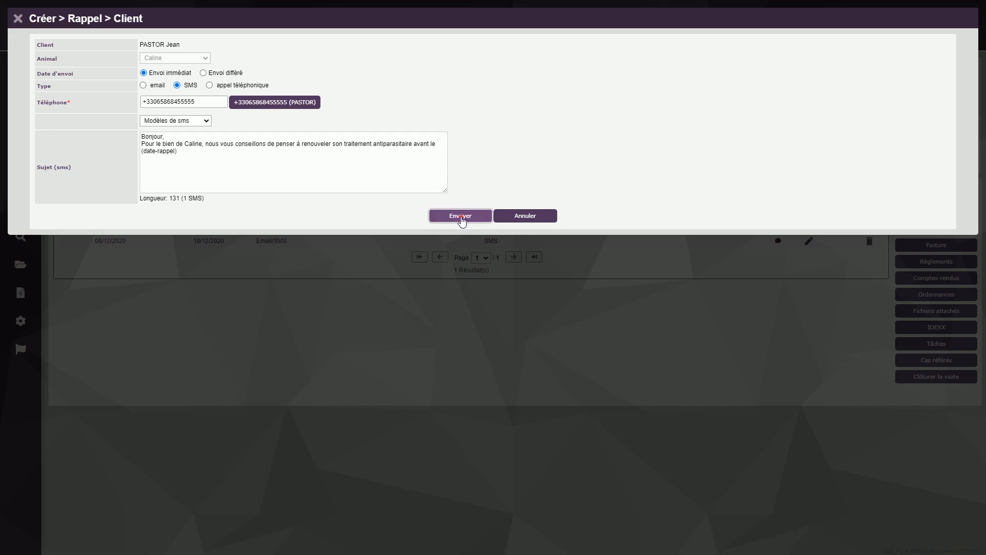
pyautogui.click(461, 216)
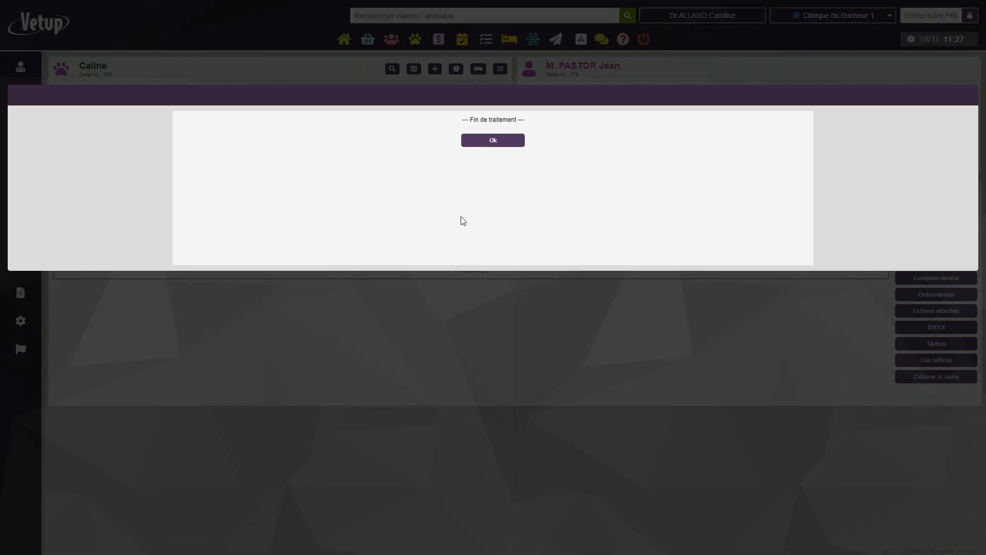
pyautogui.click(488, 139)
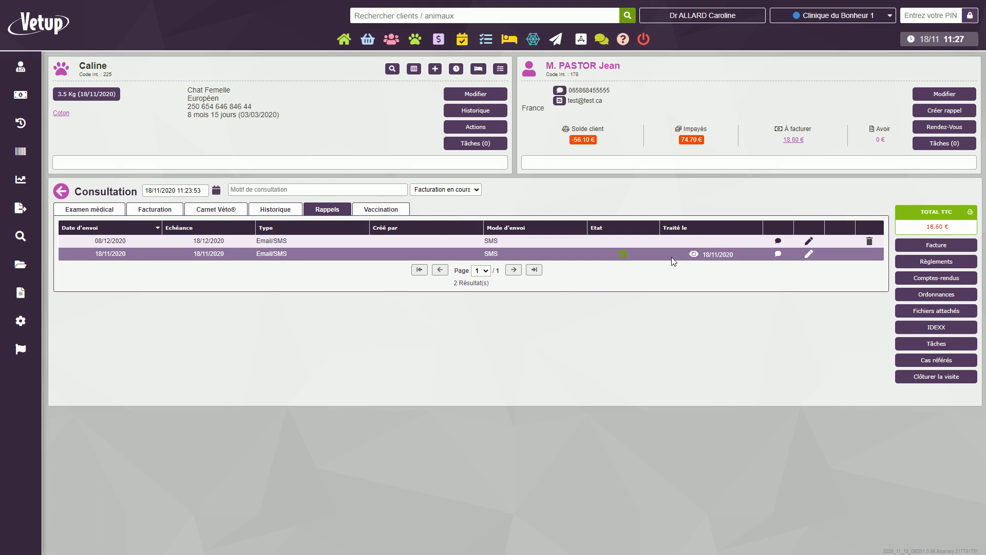
pyautogui.click(778, 255)
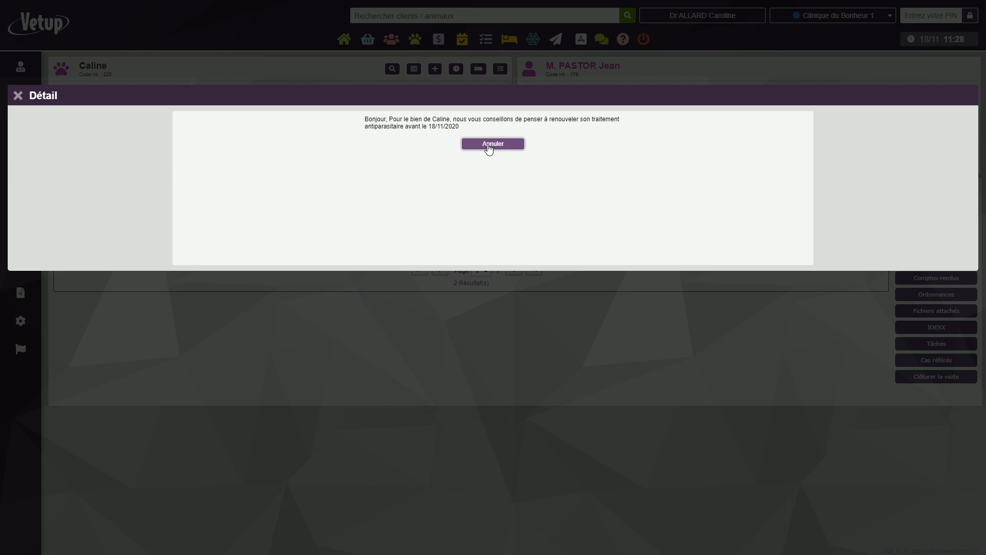
pyautogui.click(18, 95)
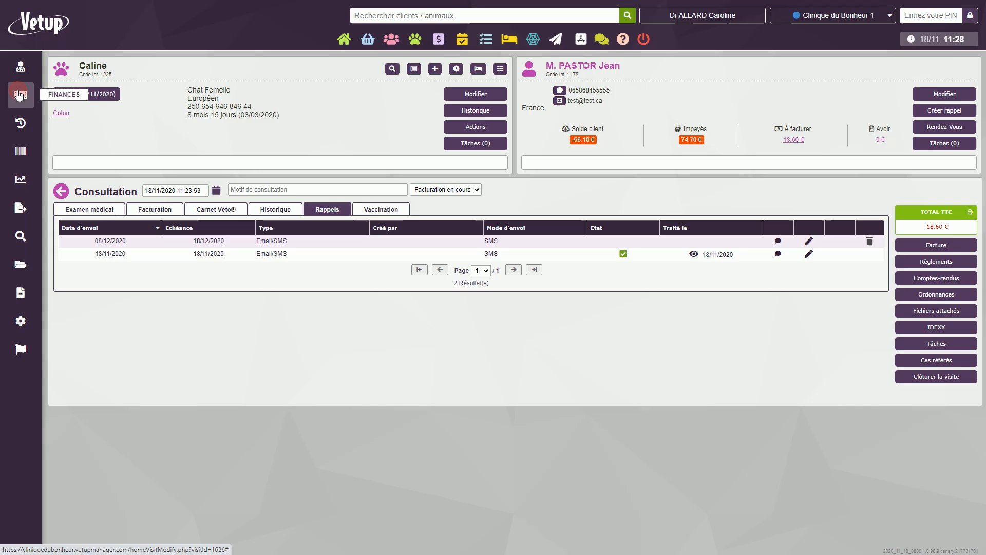
# Step: Create another client reminder of type SMS using the "rappel vaccin" message template
pyautogui.click(938, 112)
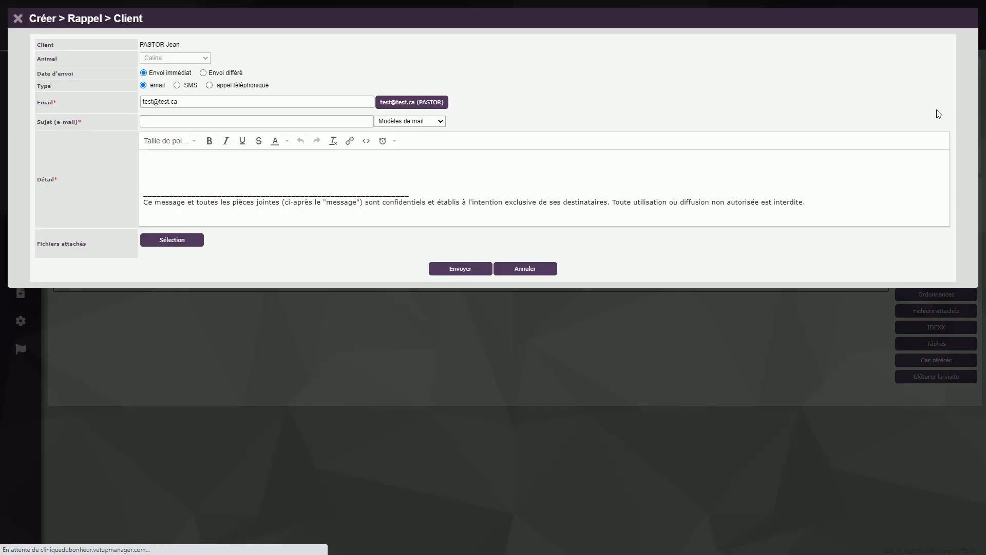
pyautogui.click(178, 86)
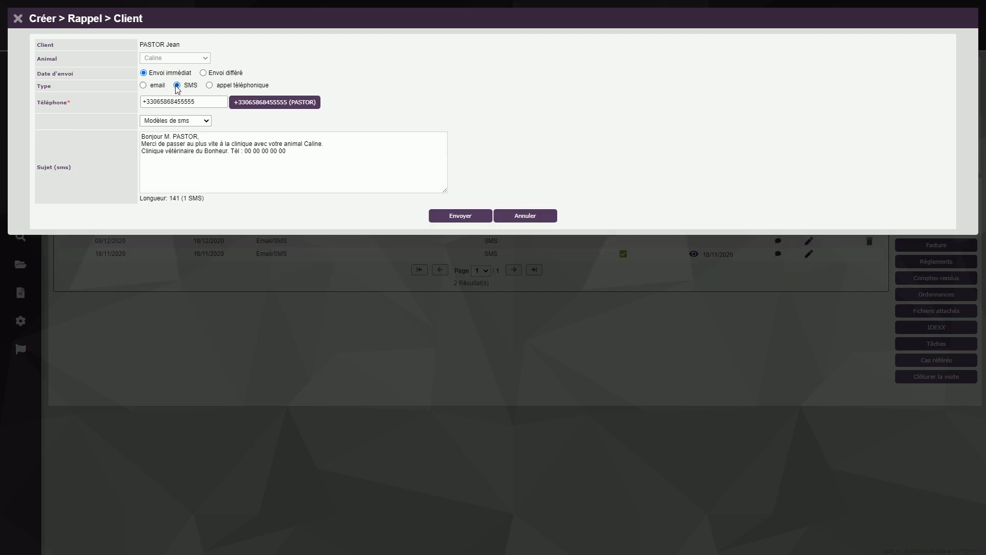
pyautogui.click(202, 122)
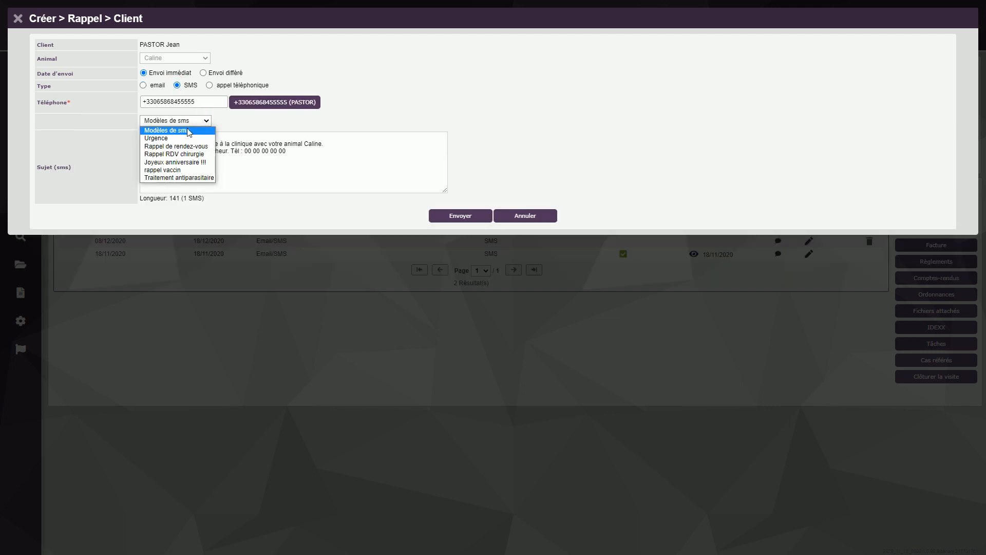
pyautogui.click(173, 170)
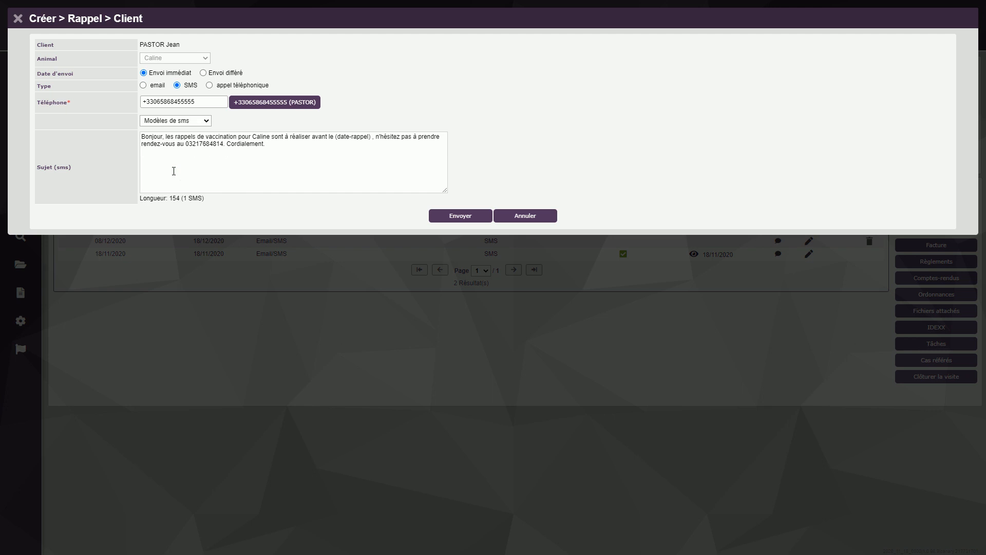
# Step: Switch the vaccination reminder to deferred sending and set its due date to 23/11/2021
pyautogui.click(203, 73)
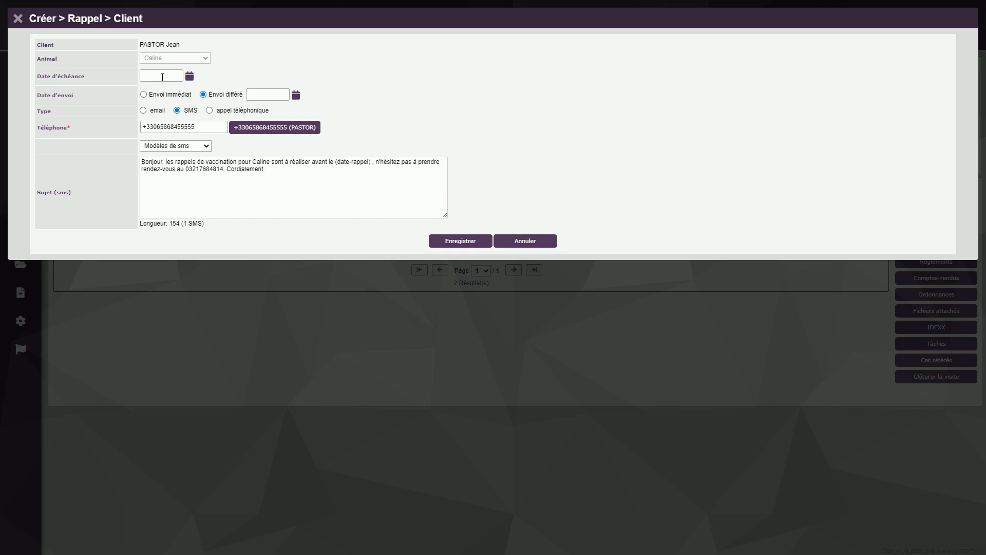
pyautogui.click(189, 79)
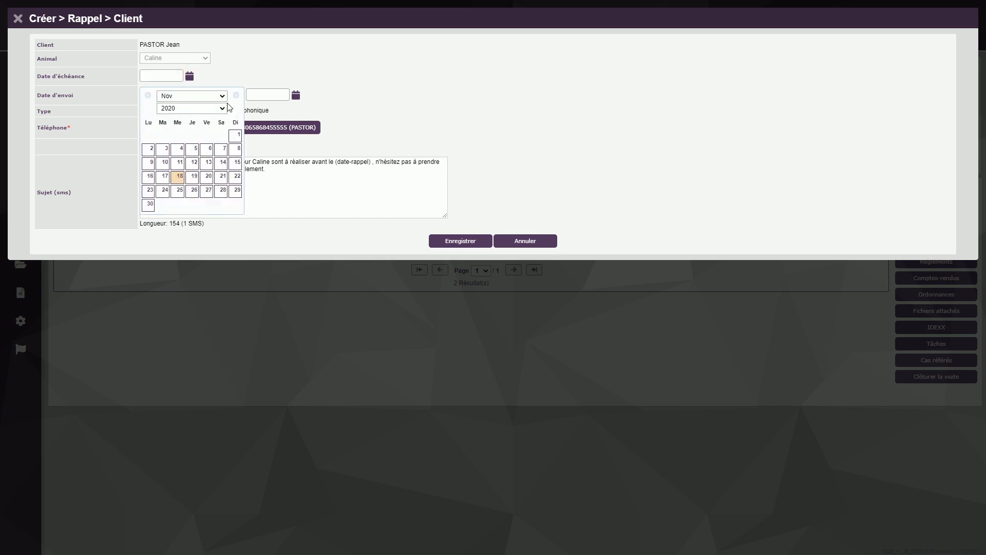
pyautogui.click(222, 111)
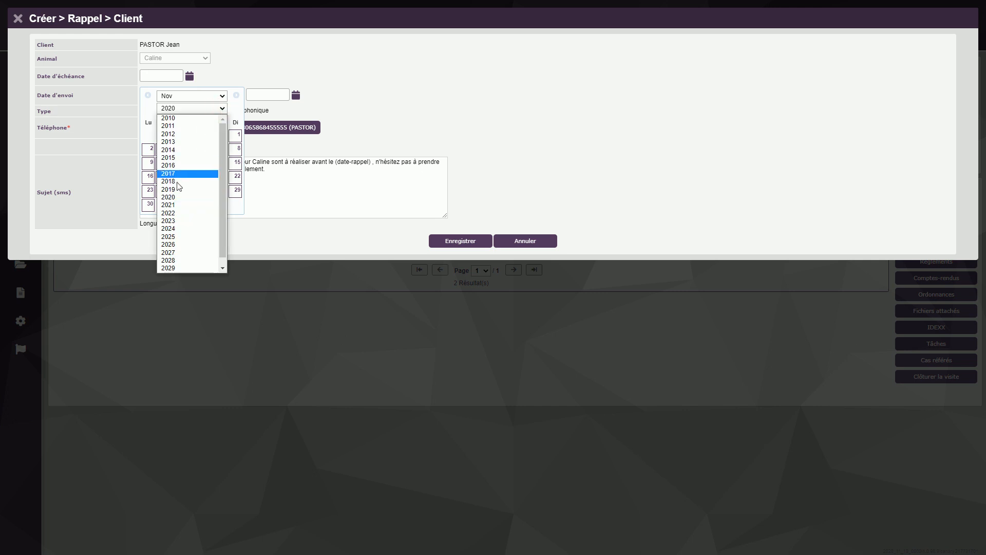
pyautogui.click(175, 203)
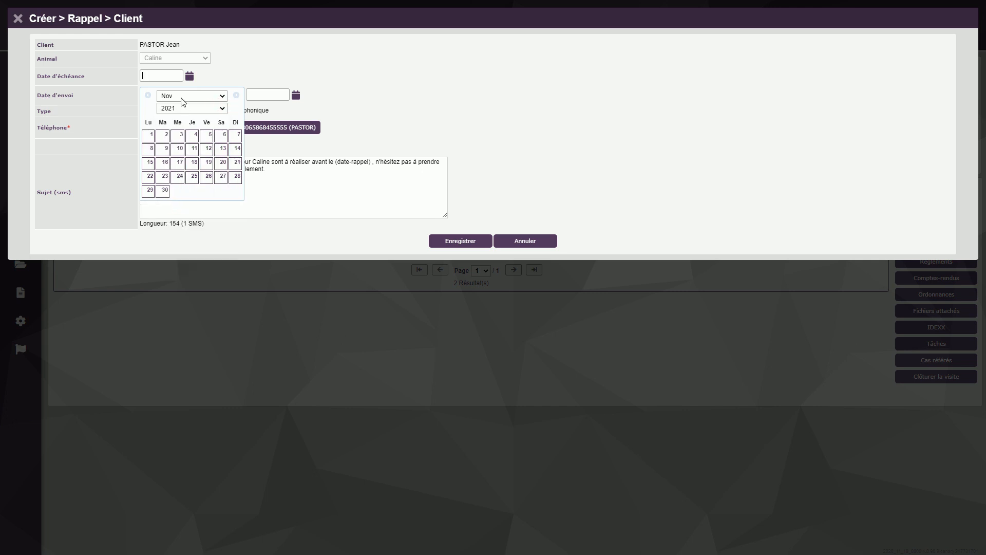
pyautogui.click(164, 176)
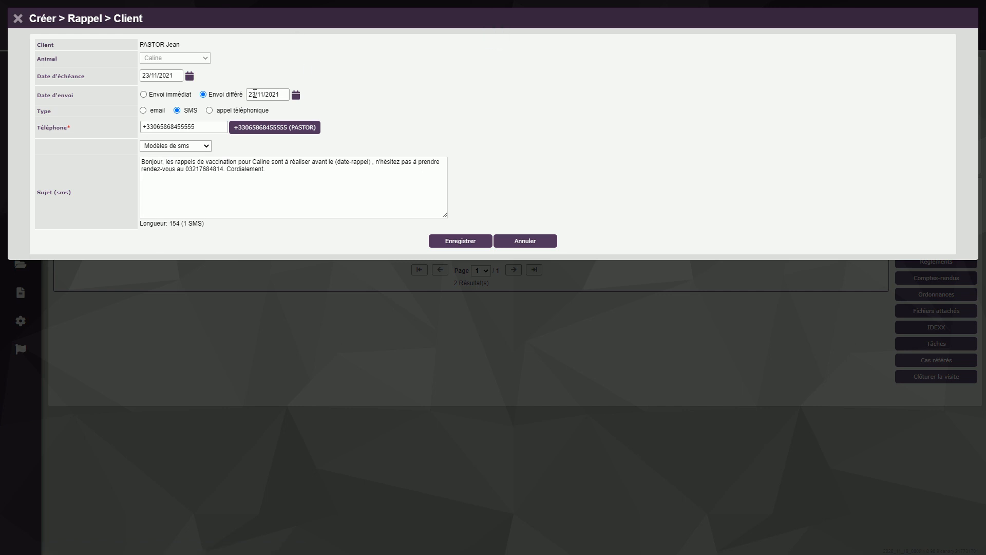
# Step: Set the vaccination reminder's deferred send date to 02/11/2021, reapply the "rappel vaccin" SMS template and save the reminder
pyautogui.click(295, 95)
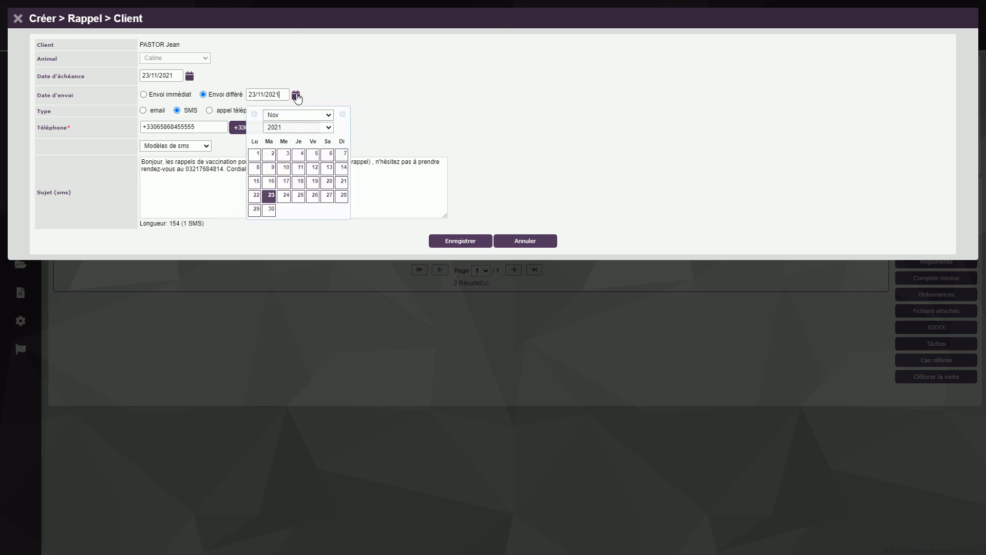
pyautogui.click(269, 155)
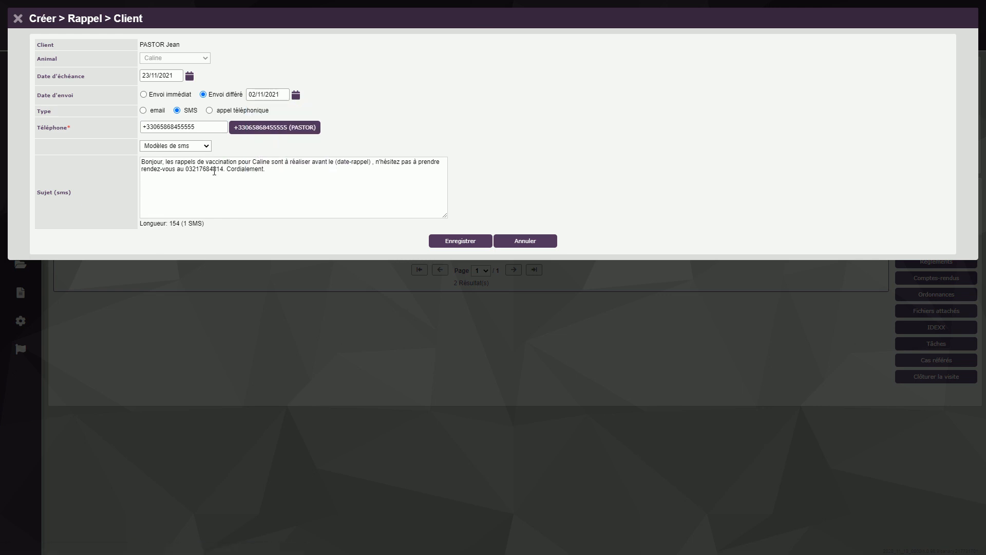
pyautogui.click(205, 149)
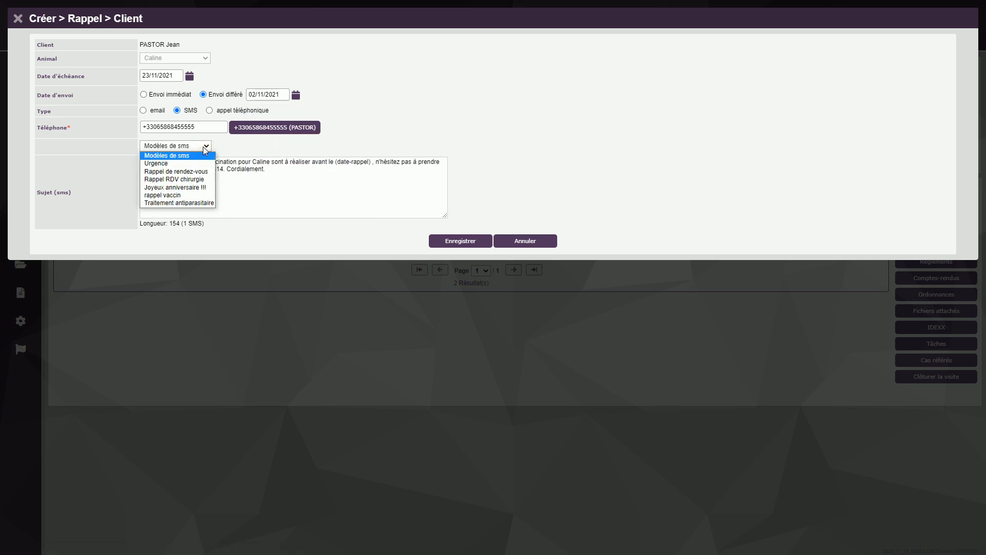
pyautogui.click(178, 197)
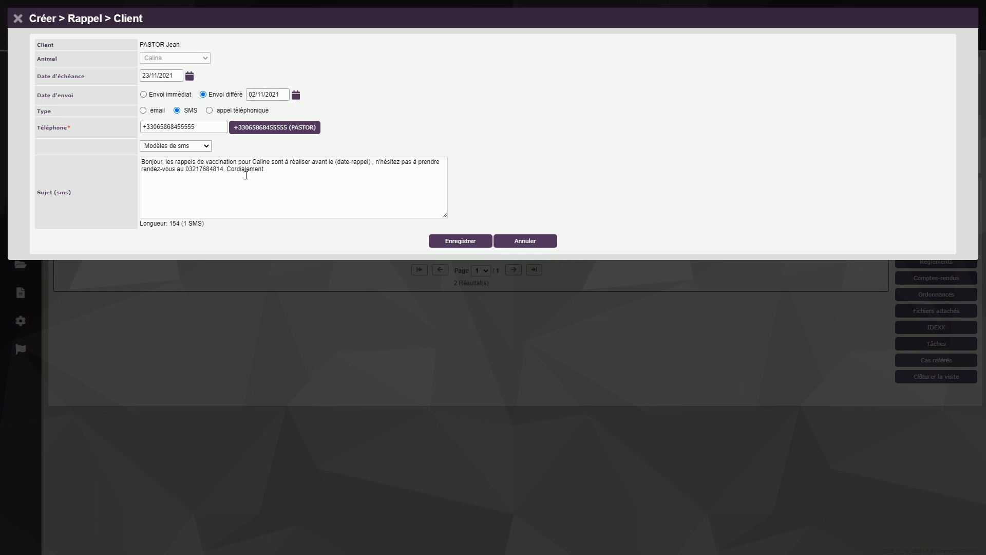
pyautogui.click(451, 240)
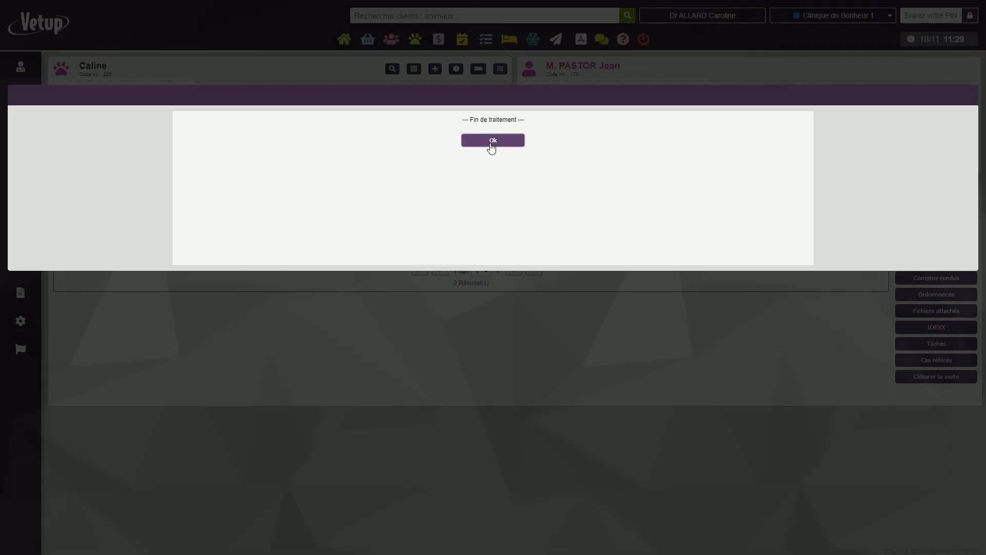
pyautogui.click(492, 140)
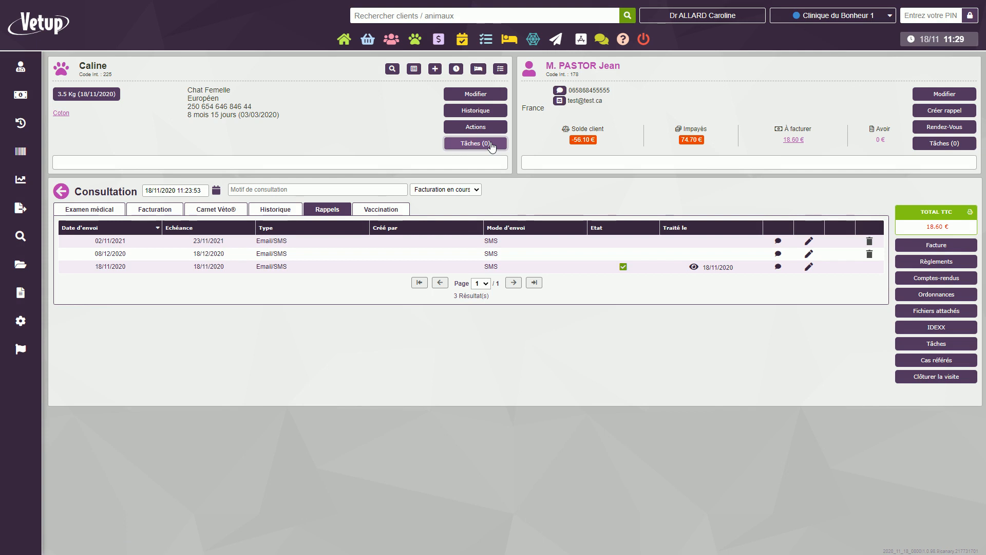
# Step: Start another client reminder for the cat with deferred sending and a due date of 03/03/2021
pyautogui.click(943, 117)
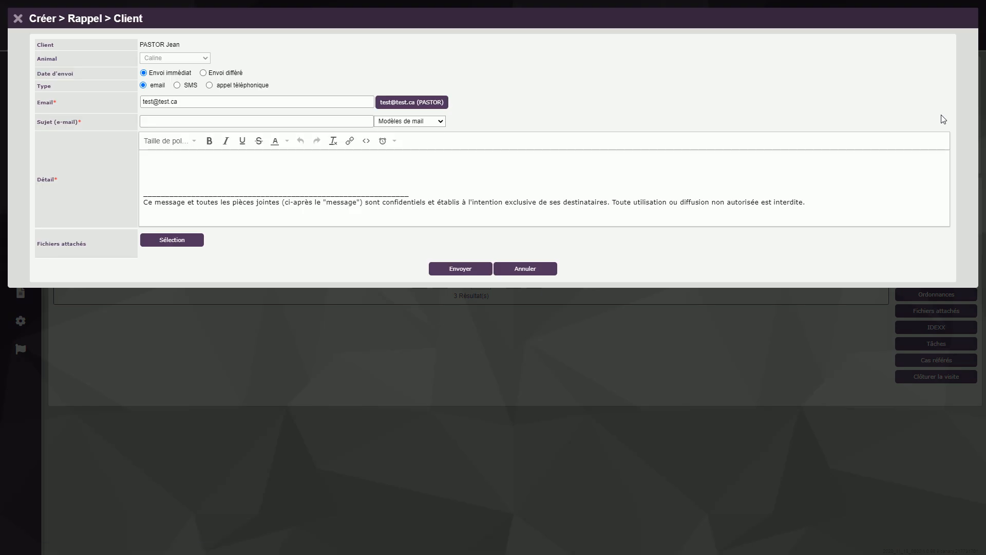
pyautogui.click(17, 20)
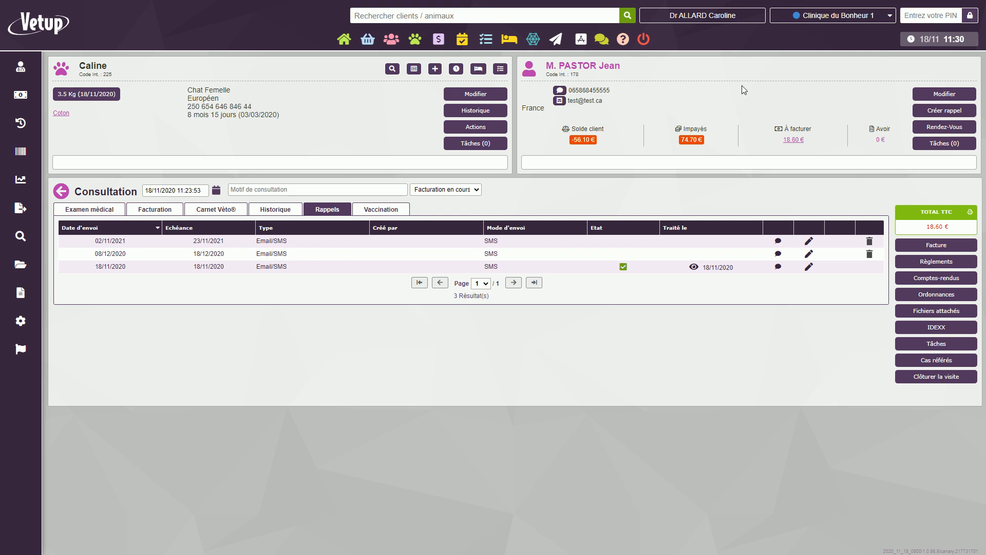
pyautogui.click(932, 108)
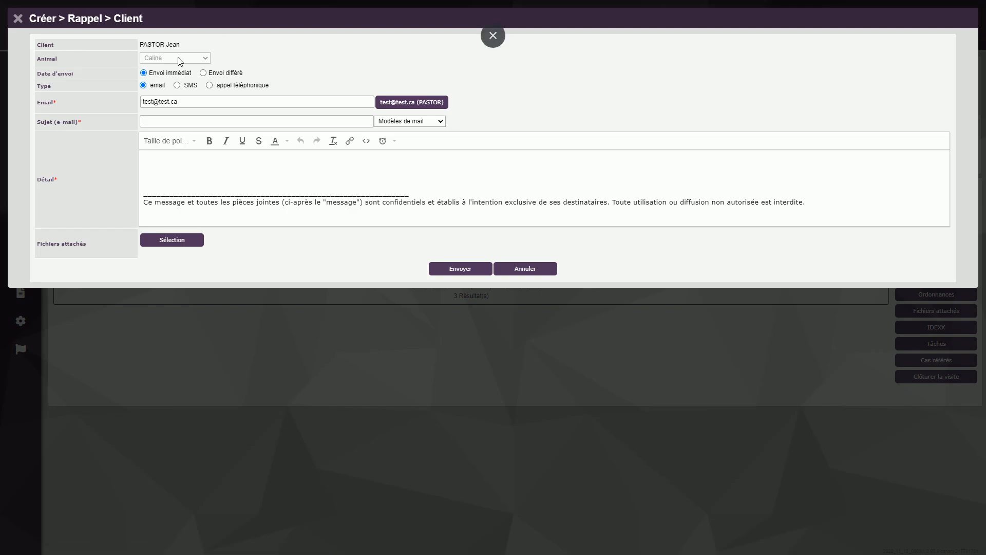
pyautogui.click(204, 72)
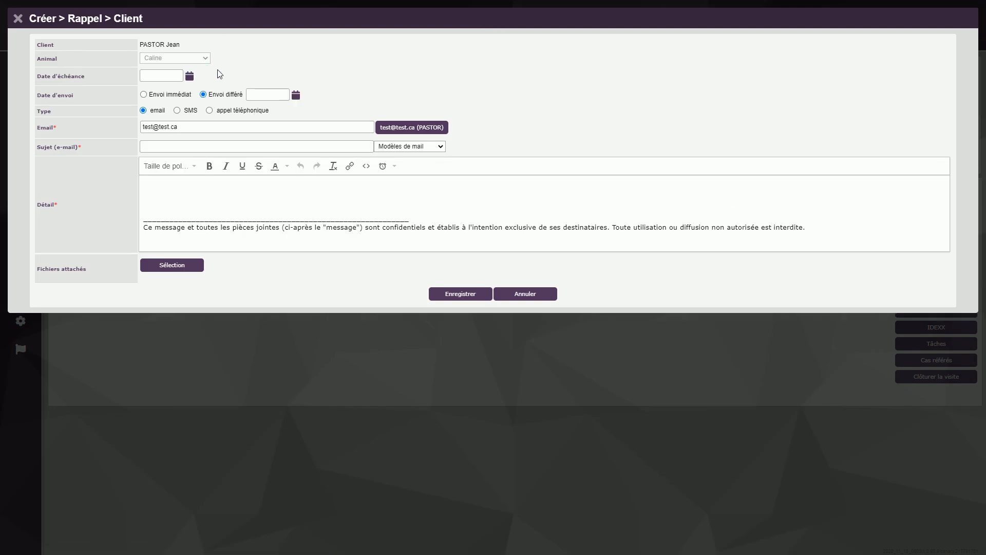
pyautogui.click(189, 76)
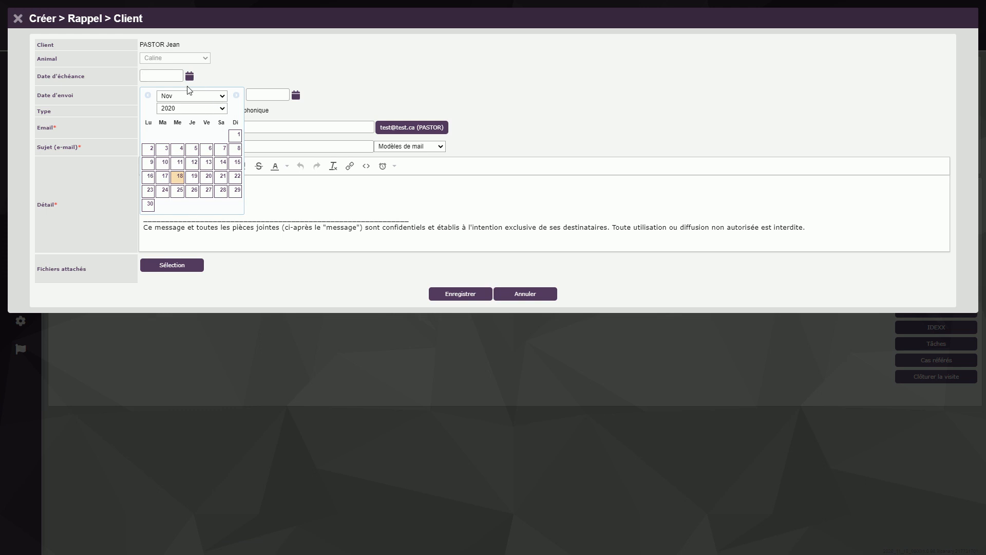
pyautogui.write('03/03/2021')
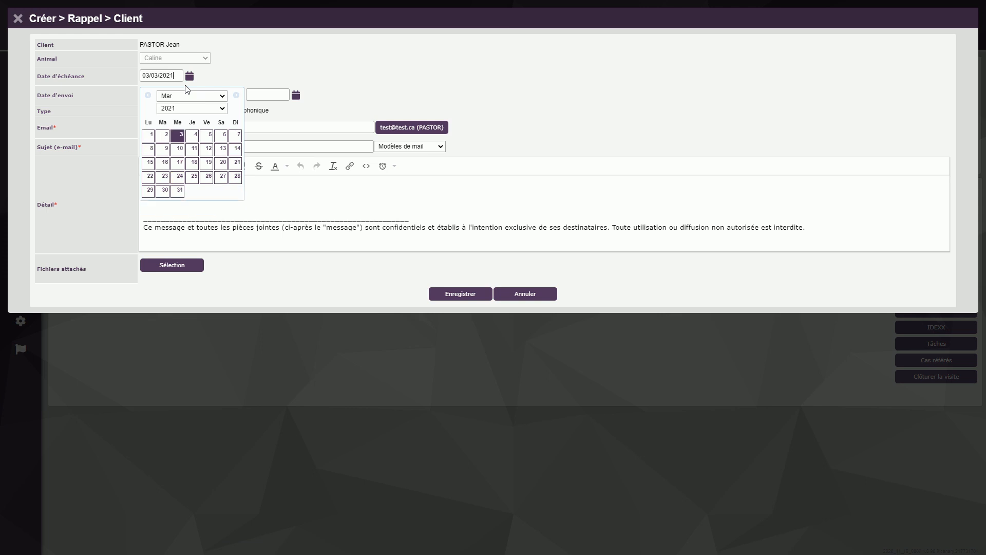
pyautogui.click(261, 66)
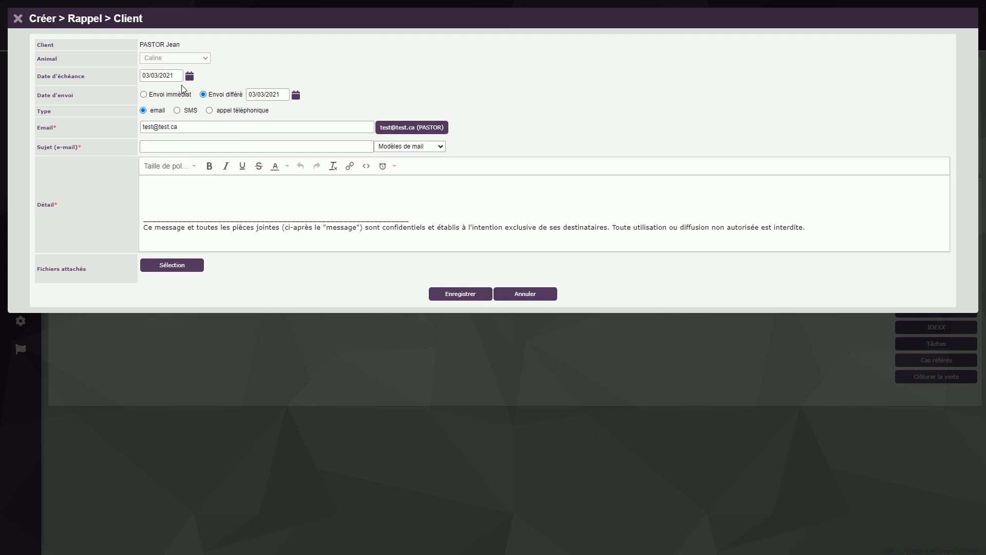
# Step: Make the new reminder an SMS using the "Joyeux anniversaire !!!" message template and save it
pyautogui.click(177, 110)
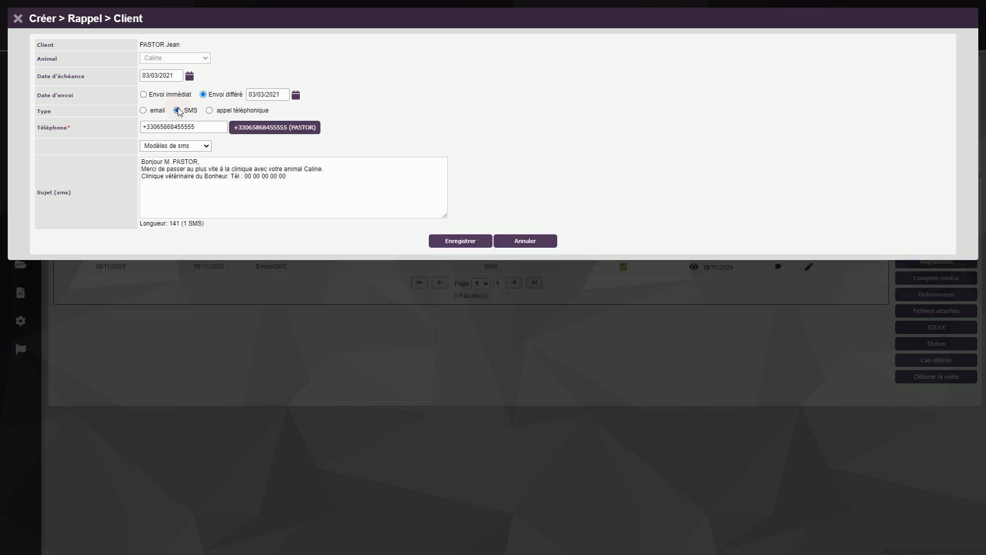
pyautogui.click(206, 149)
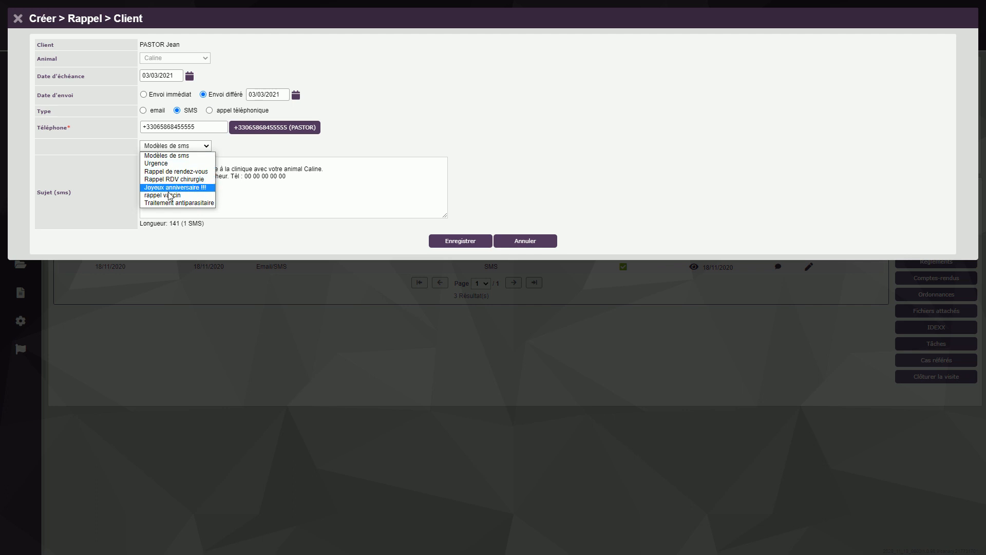
pyautogui.click(179, 187)
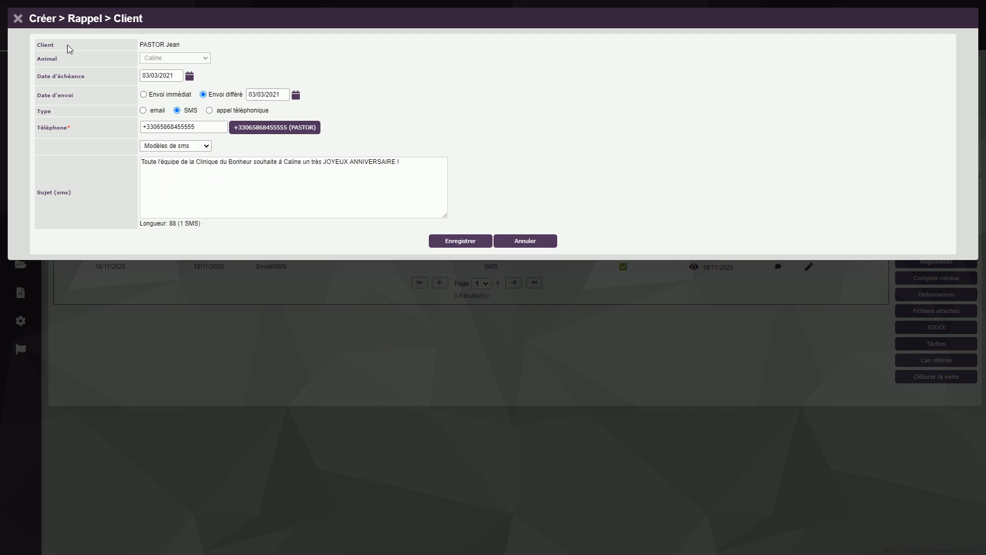
pyautogui.click(481, 240)
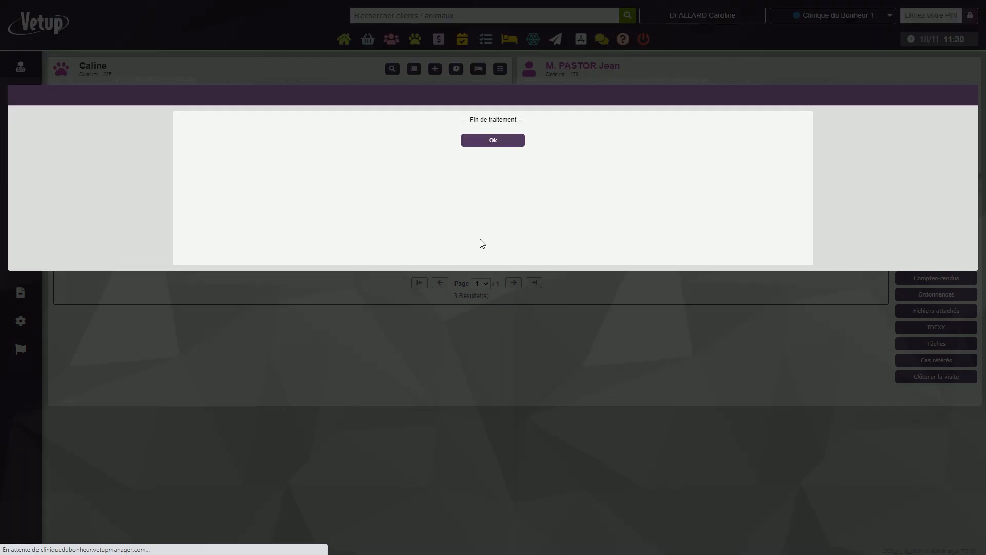
pyautogui.click(493, 141)
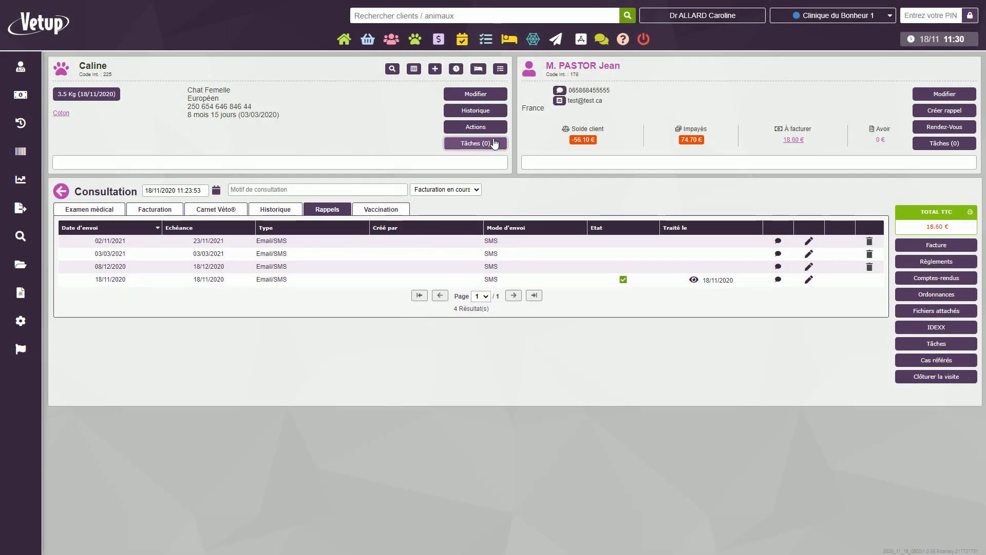